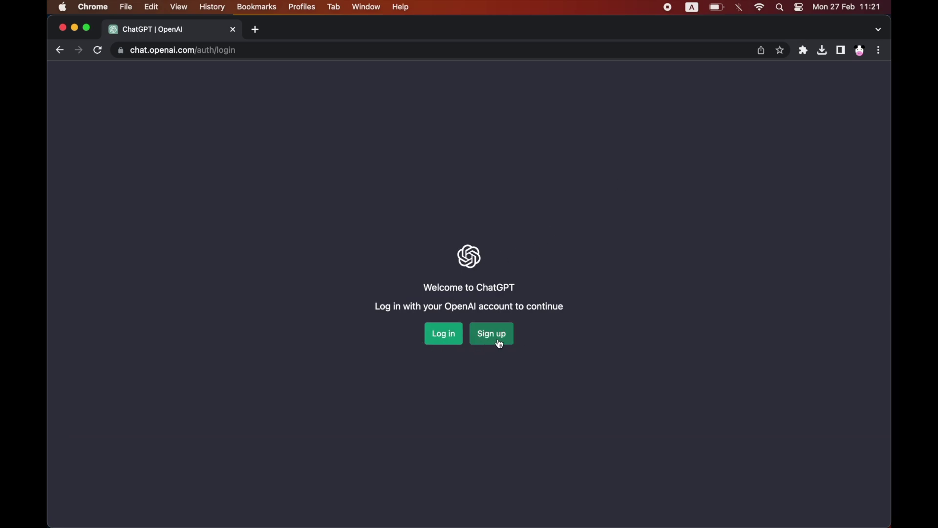
# Step: Submit the account email, choose 'Forgot password?', and send the reset email
pyautogui.click(458, 337)
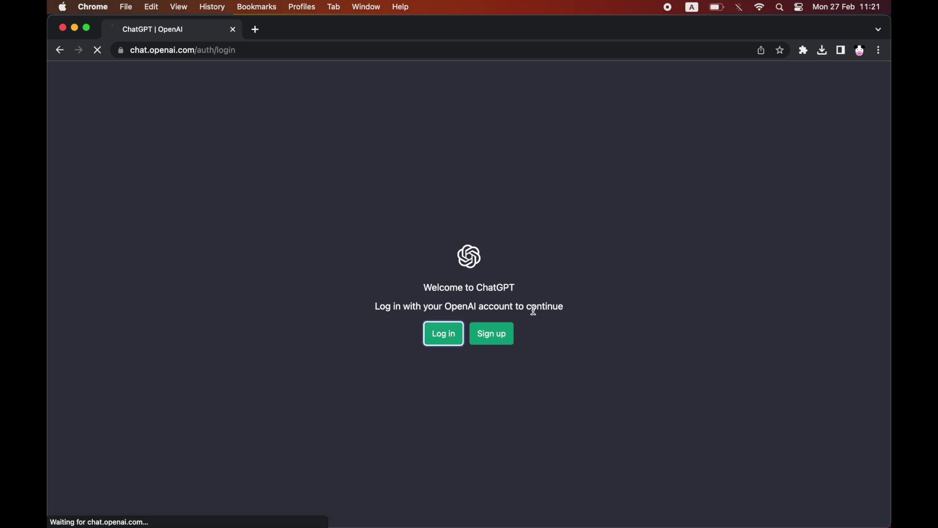
pyautogui.press('Return')
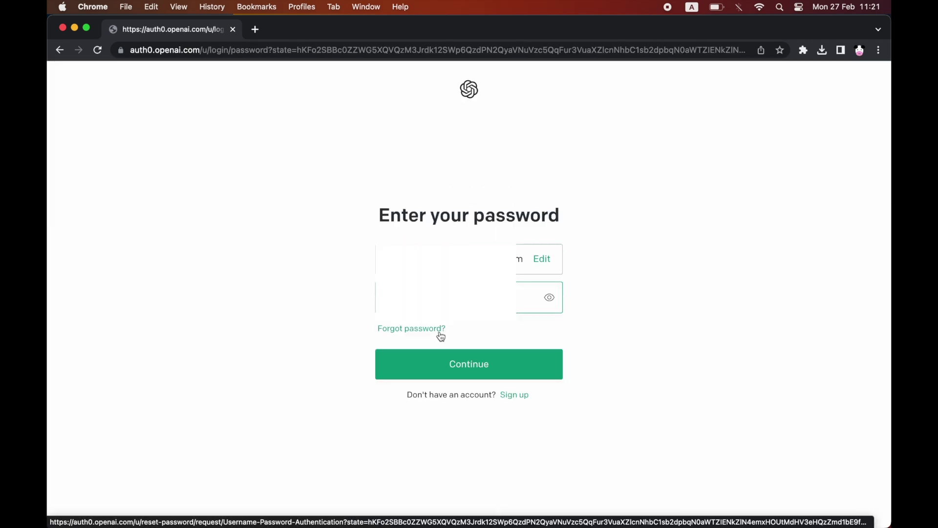
pyautogui.click(443, 336)
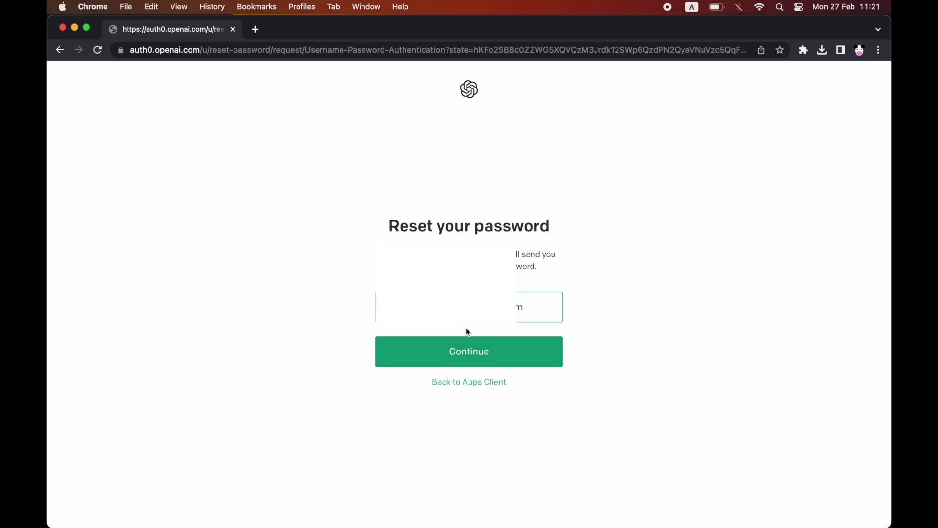
pyautogui.click(552, 361)
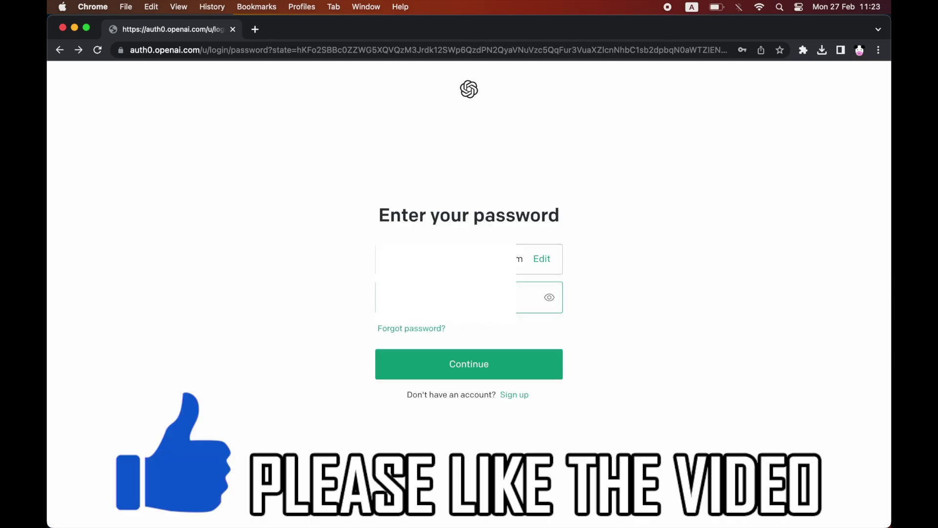
# Step: Submit the new password on the Enter your password page to sign back in
pyautogui.click(506, 375)
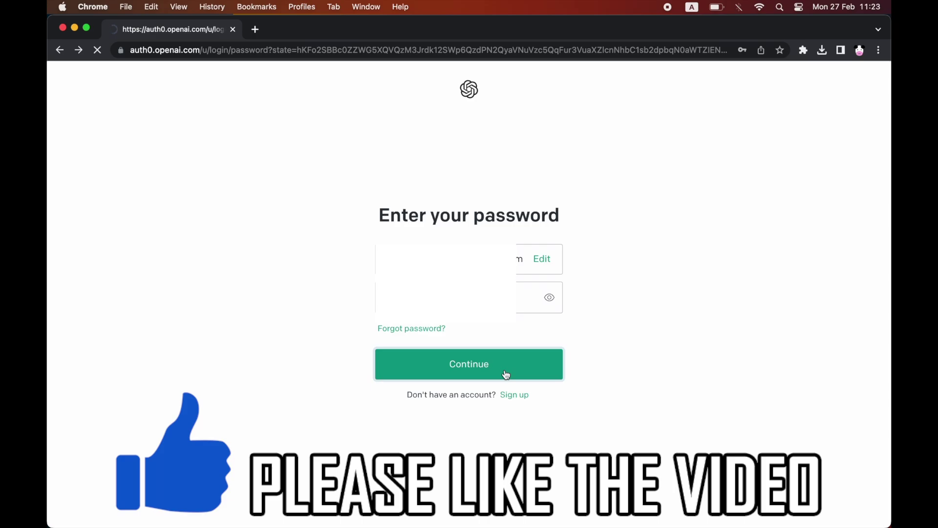